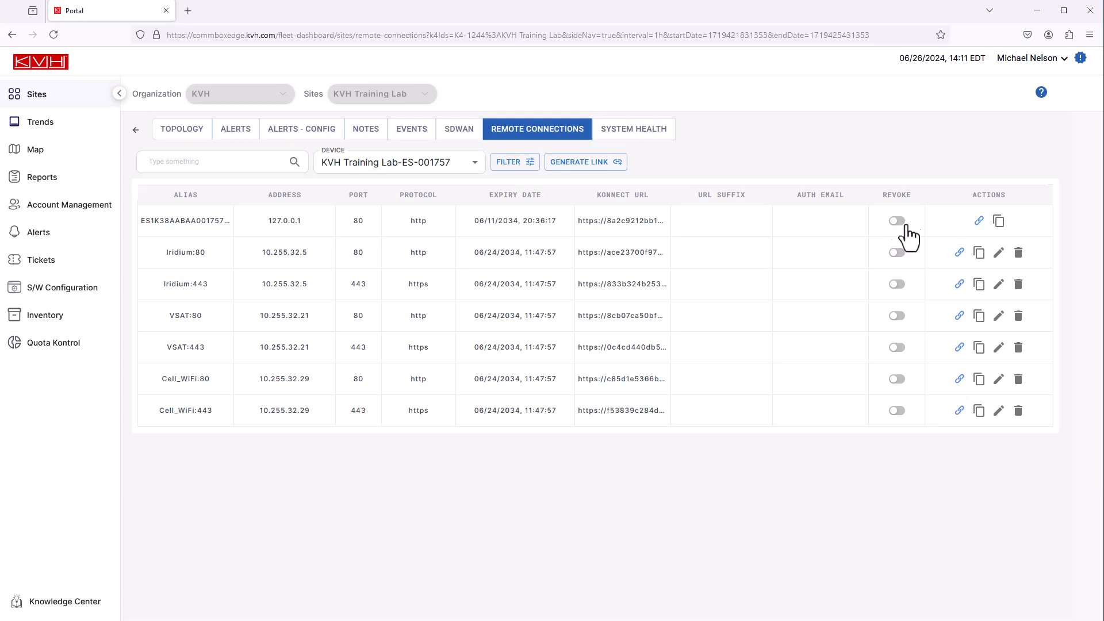
Open the first connection's Konnect link and load its copied URL in a new browser tab
left_click(979, 222)
left_click(1000, 222)
left_click(321, 11)
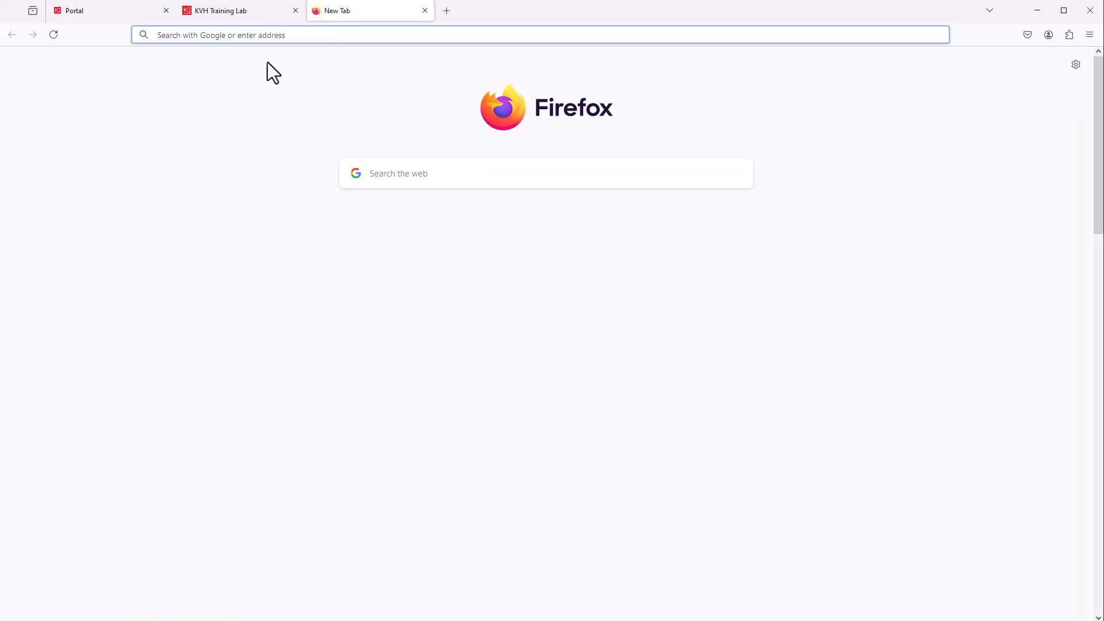
key("ctrl+v")
key("Return")
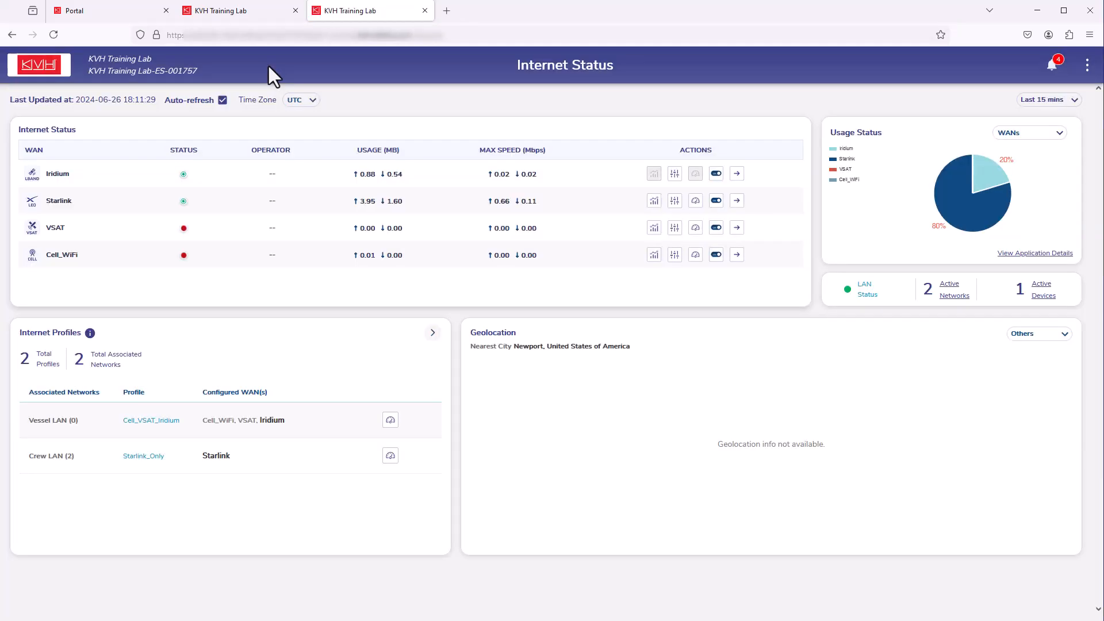
left_click(137, 17)
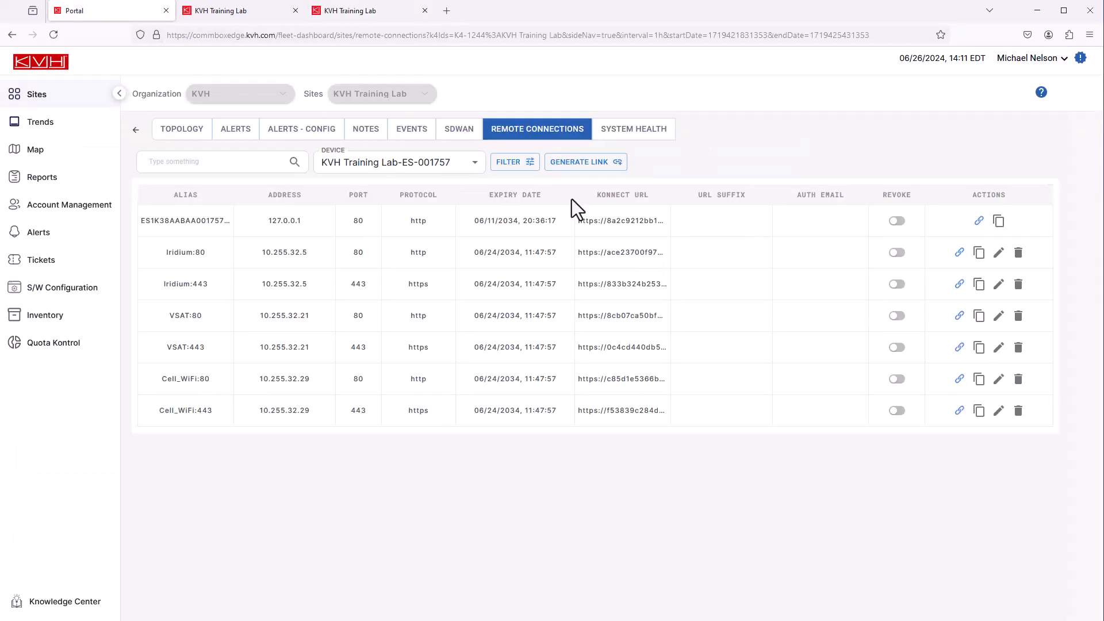
Start a new Konnect link with remote address 192.168.5.50, port 443 and HTTPS protocol
left_click(589, 168)
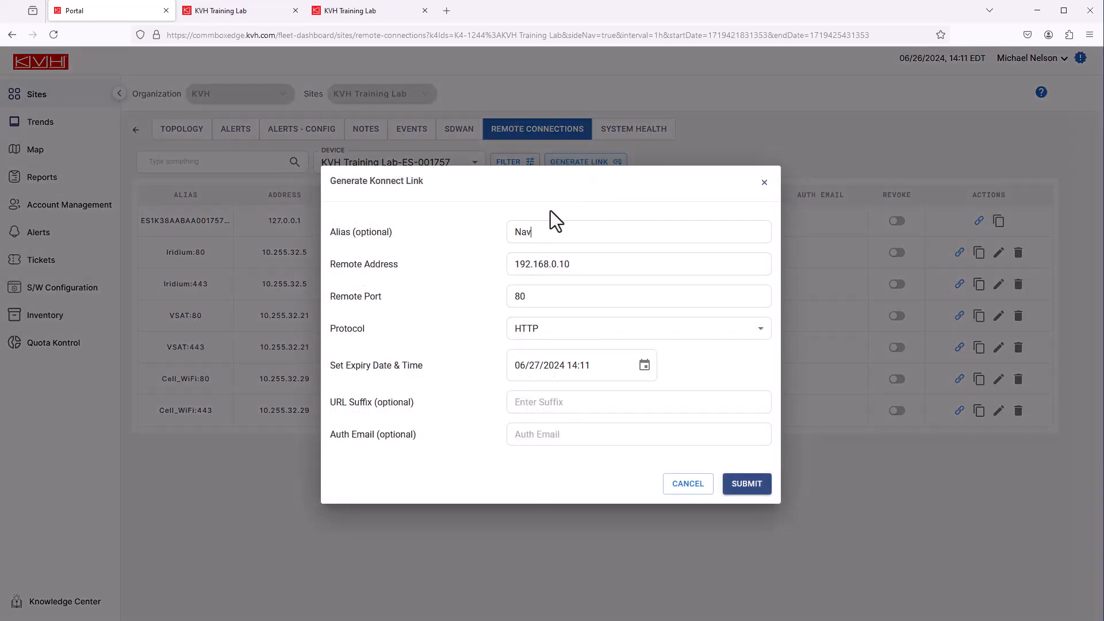
left_click_drag(568, 263, 517, 264)
type("192.168.5.50")
left_click_drag(528, 303, 510, 302)
type("443")
left_click(561, 332)
left_click(545, 373)
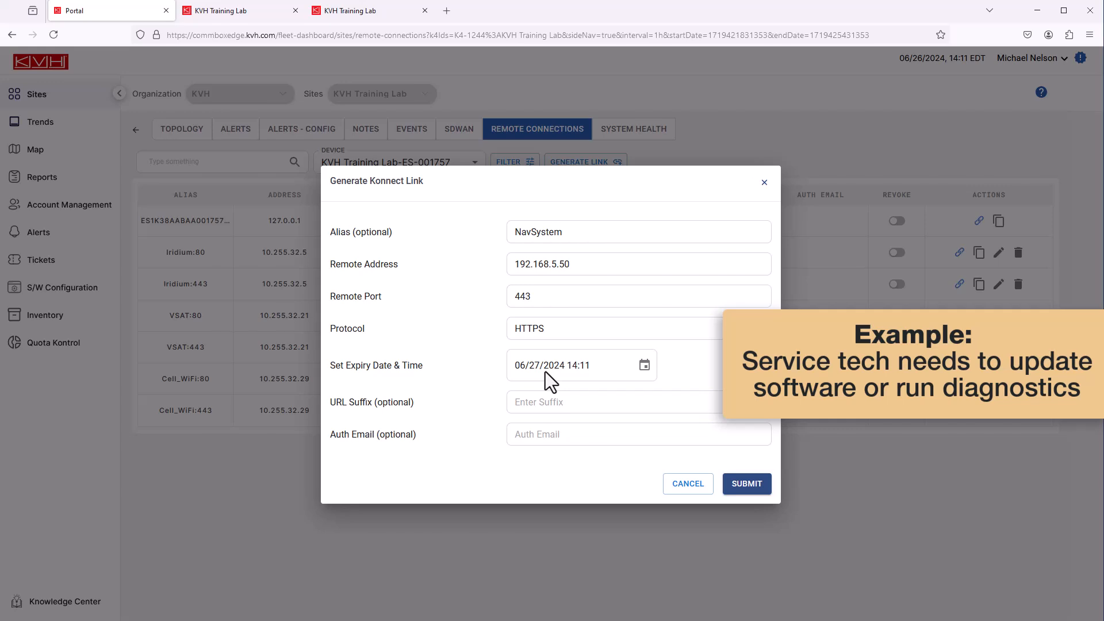
Set the link expiry to 06/27/2024 14:11, URL suffix 'training', and enter the auth email
left_click(644, 366)
left_click(671, 398)
left_click(672, 399)
left_click(649, 399)
left_click(649, 398)
left_click(622, 530)
left_click(685, 377)
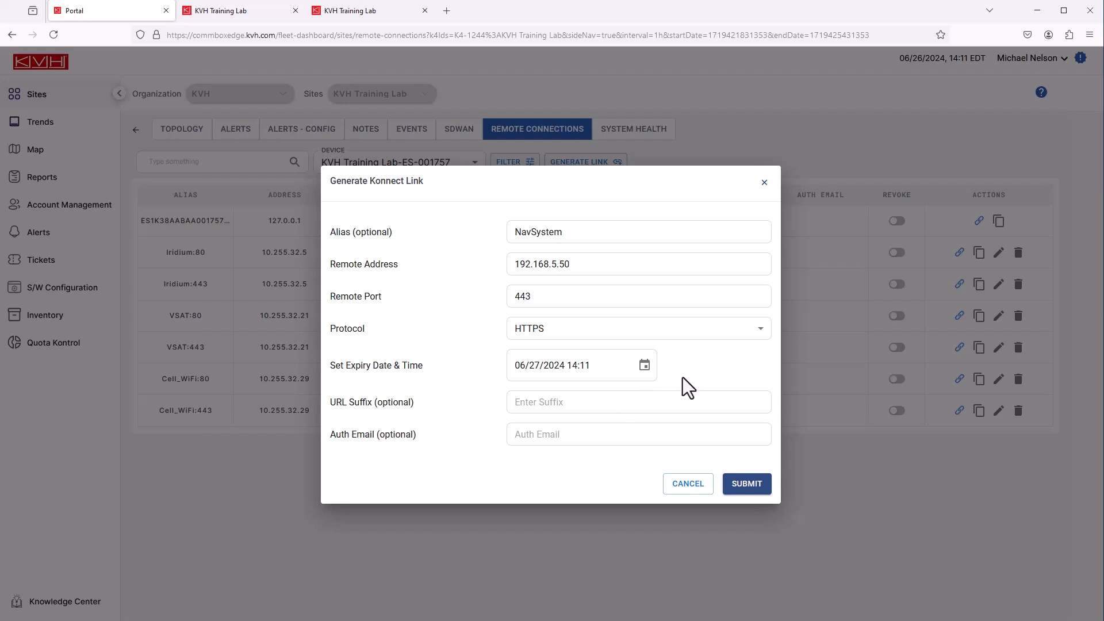
type("training")
left_click(596, 444)
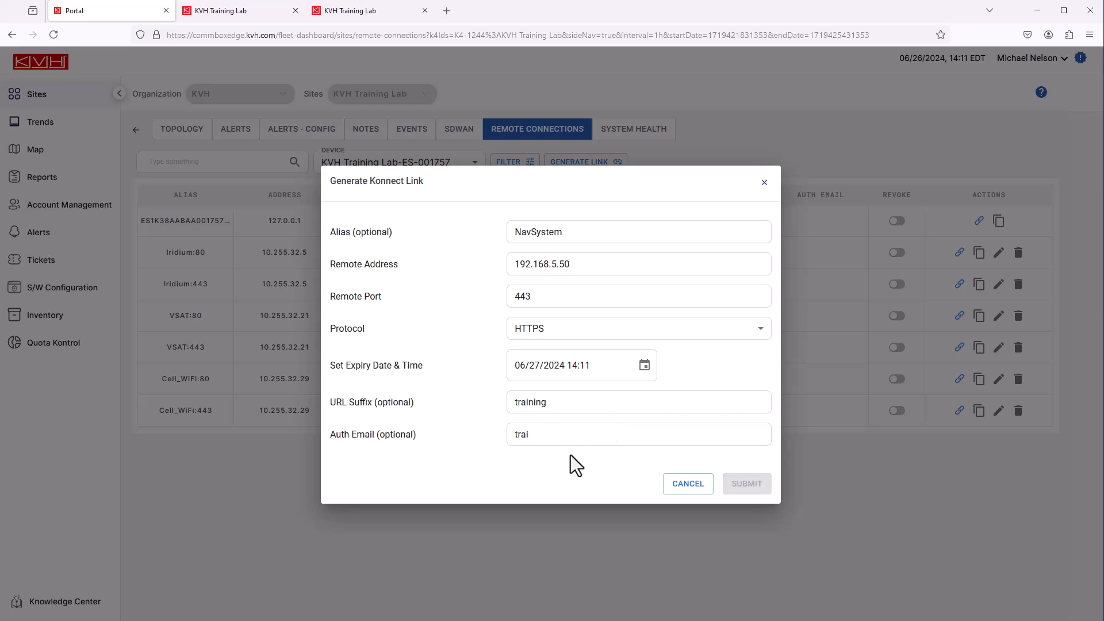
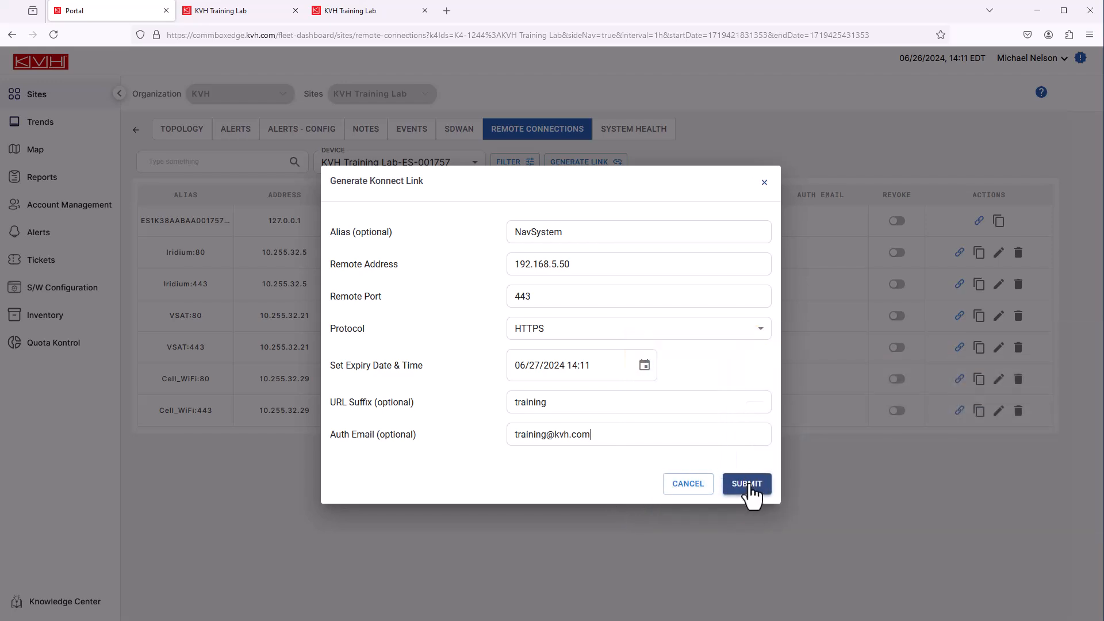
Submit the NavSystem link, copy its Konnect URL, then revoke its access and delete it
left_click(750, 492)
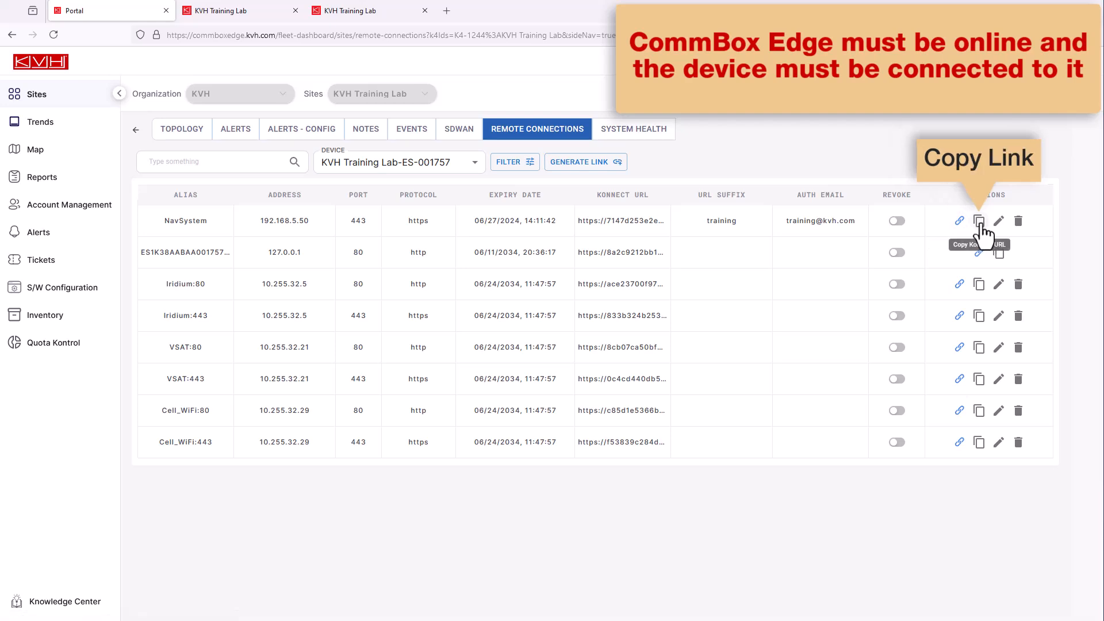
left_click(981, 224)
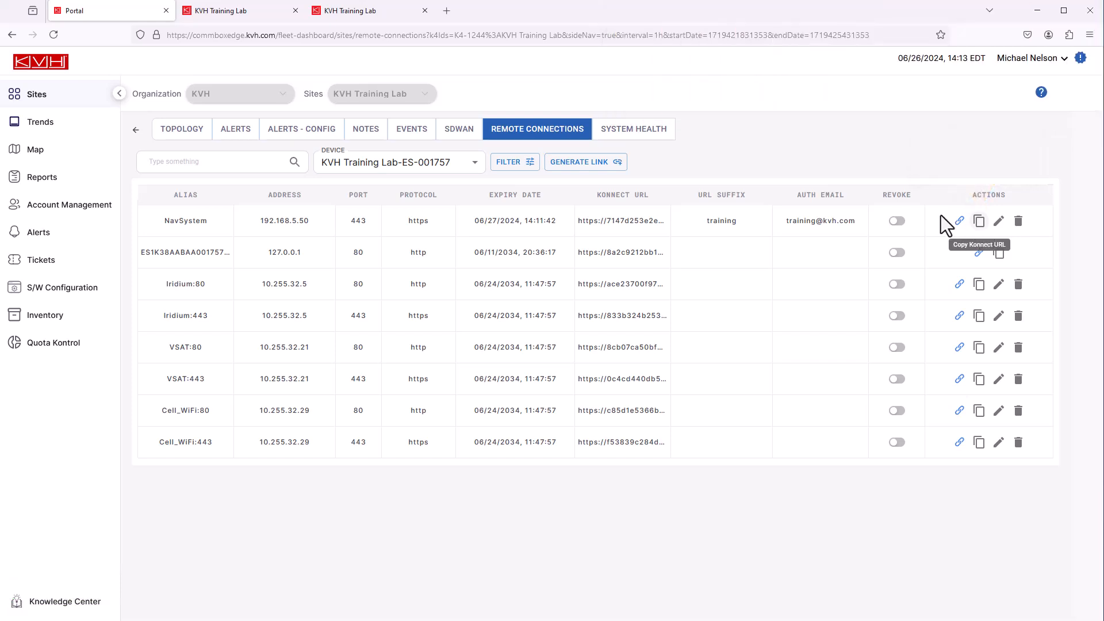
left_click(897, 222)
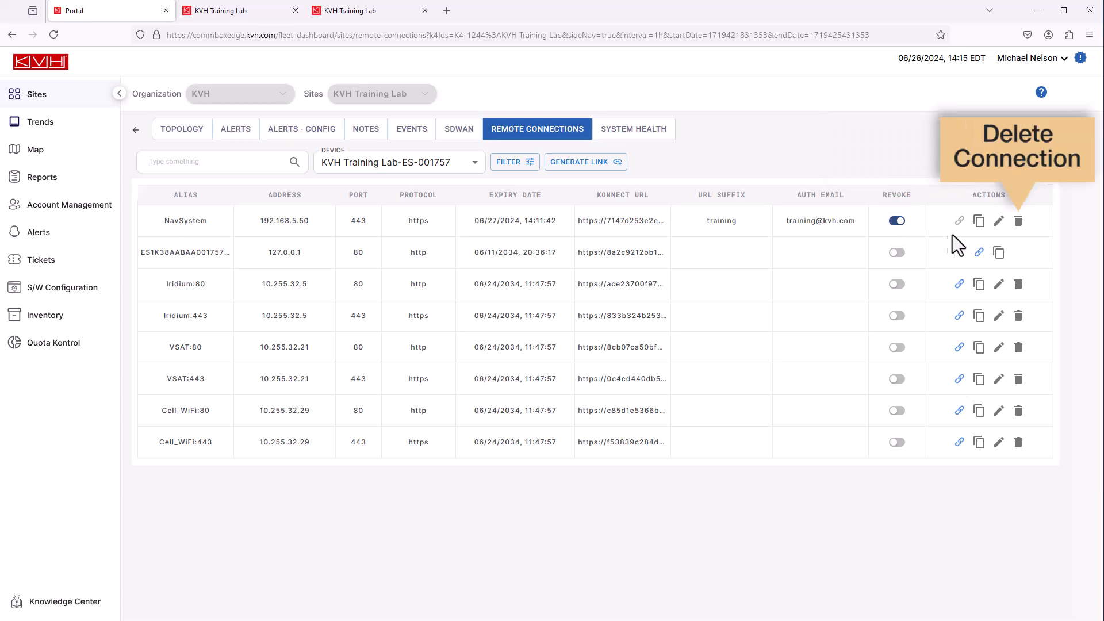
left_click(1019, 224)
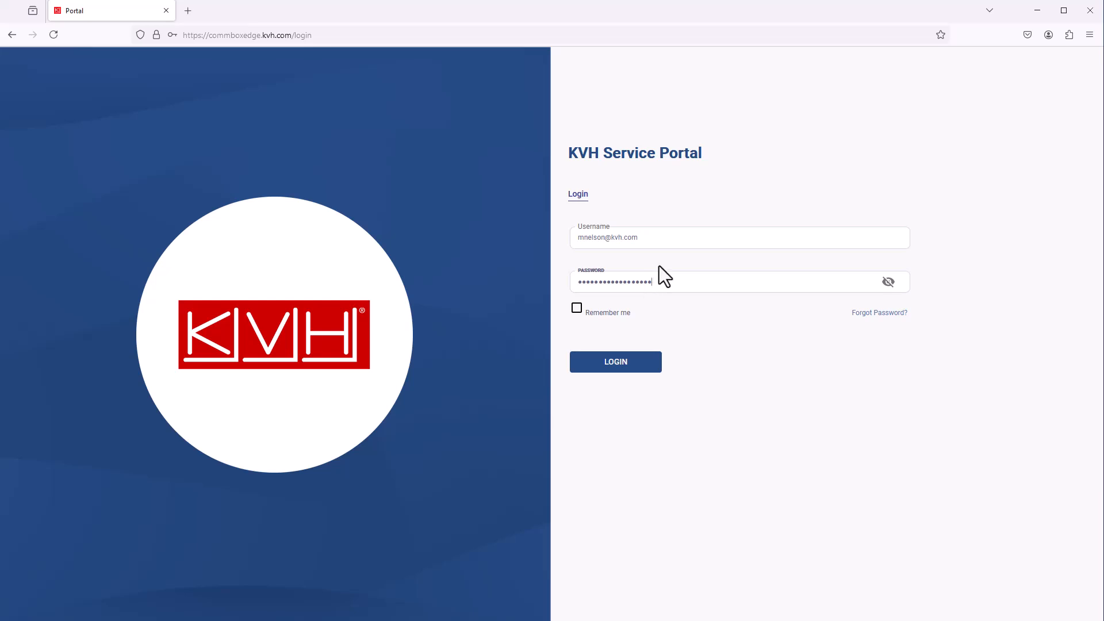
Sign in, download the Windows Konnect installer v4.0.21 from S/W Configuration, and run it
left_click(633, 370)
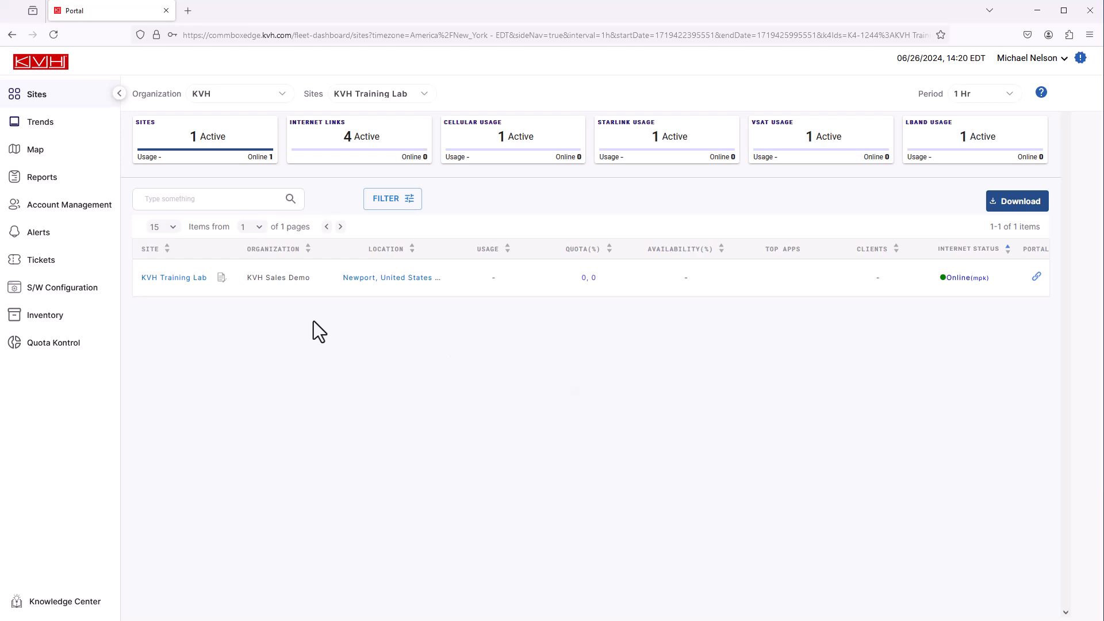
left_click(89, 296)
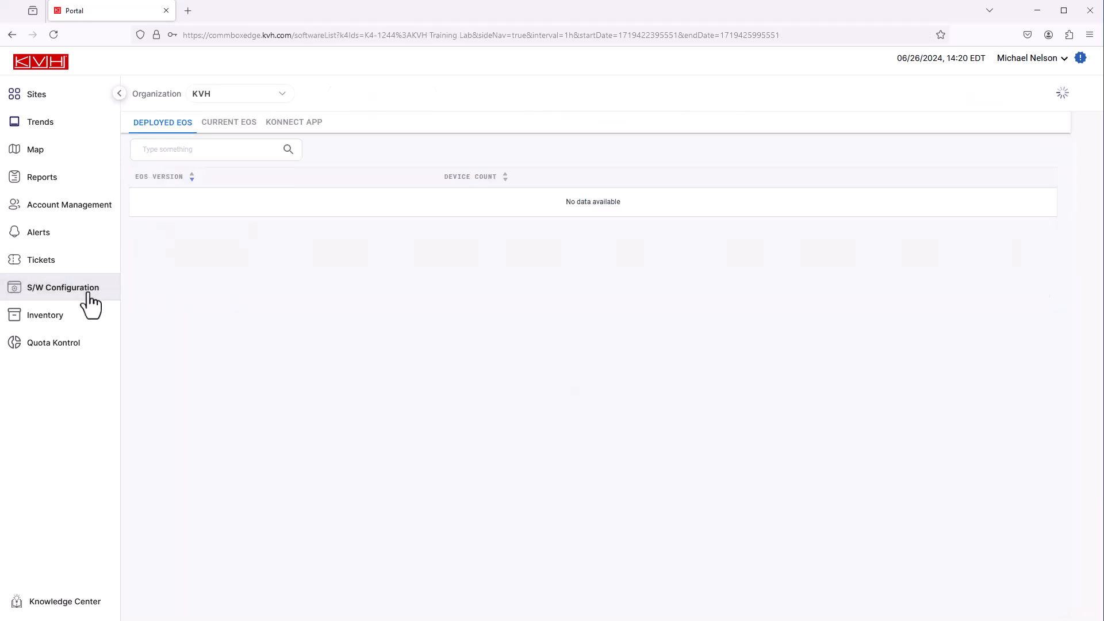
left_click(311, 124)
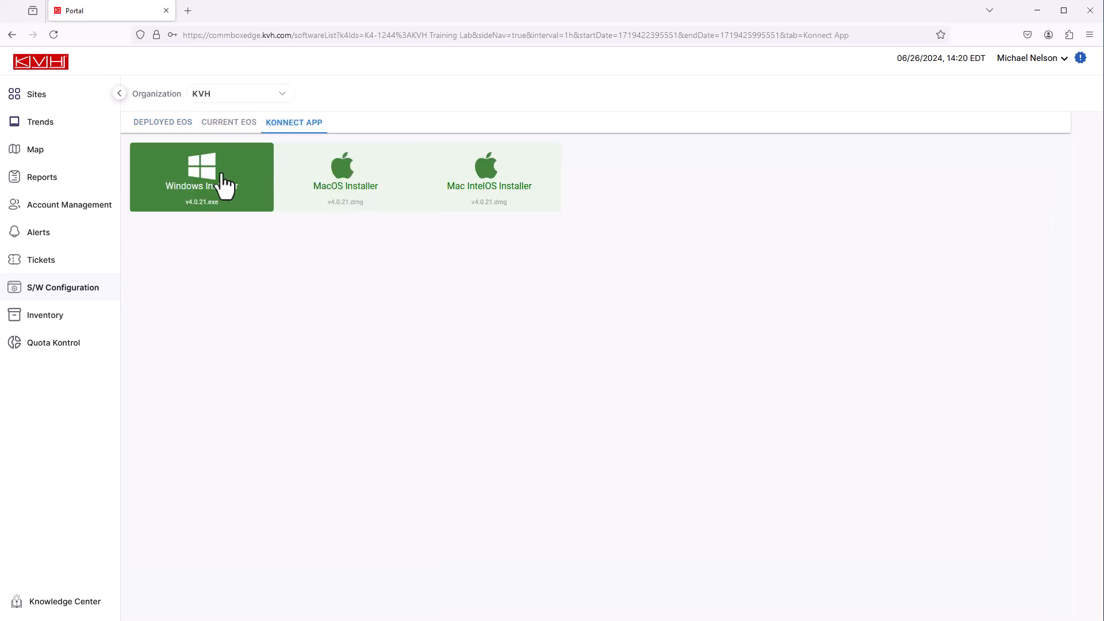
left_click(221, 179)
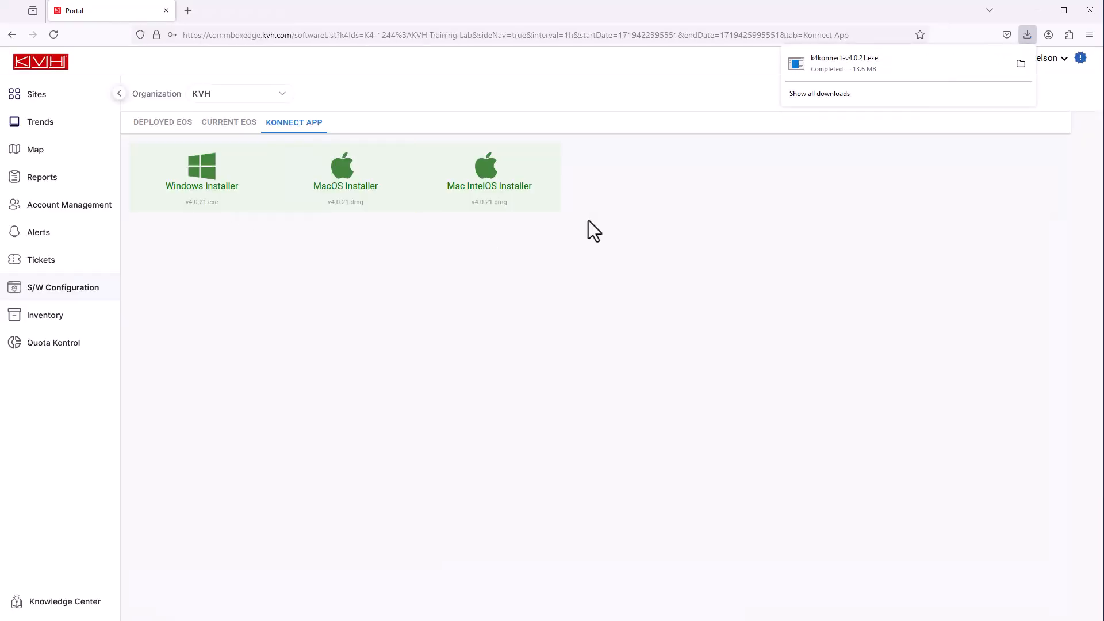
left_click(845, 59)
left_click(715, 269)
Log in to Konnect, search 'kvh t', add KVH Training Lab, and expand its connections
left_click(681, 288)
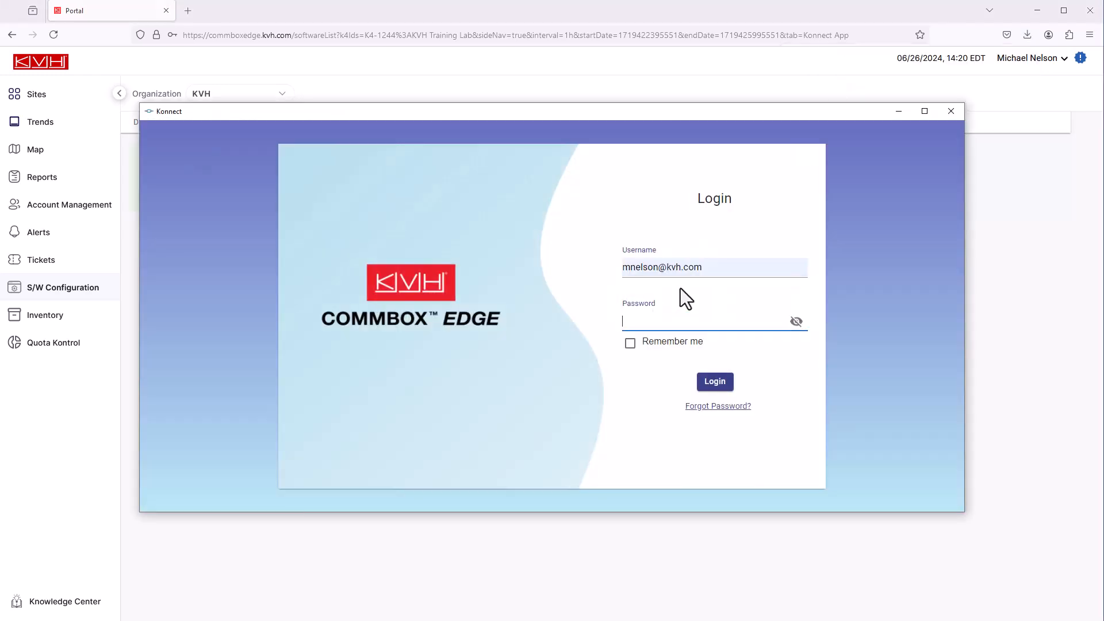
left_click(715, 382)
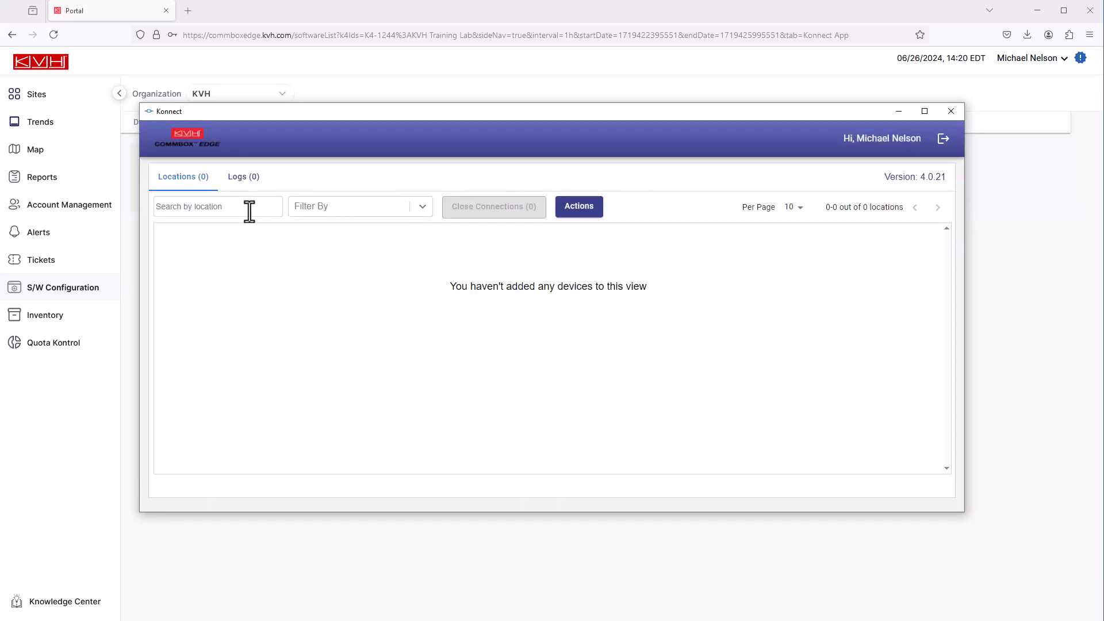
left_click(246, 209)
type("kvh t")
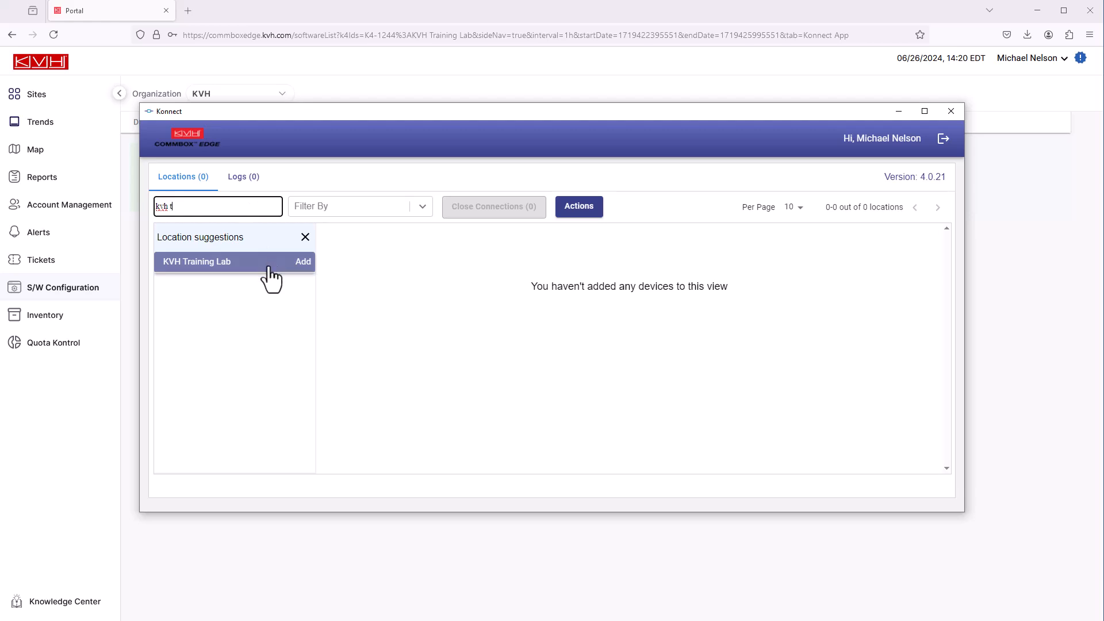
left_click(302, 266)
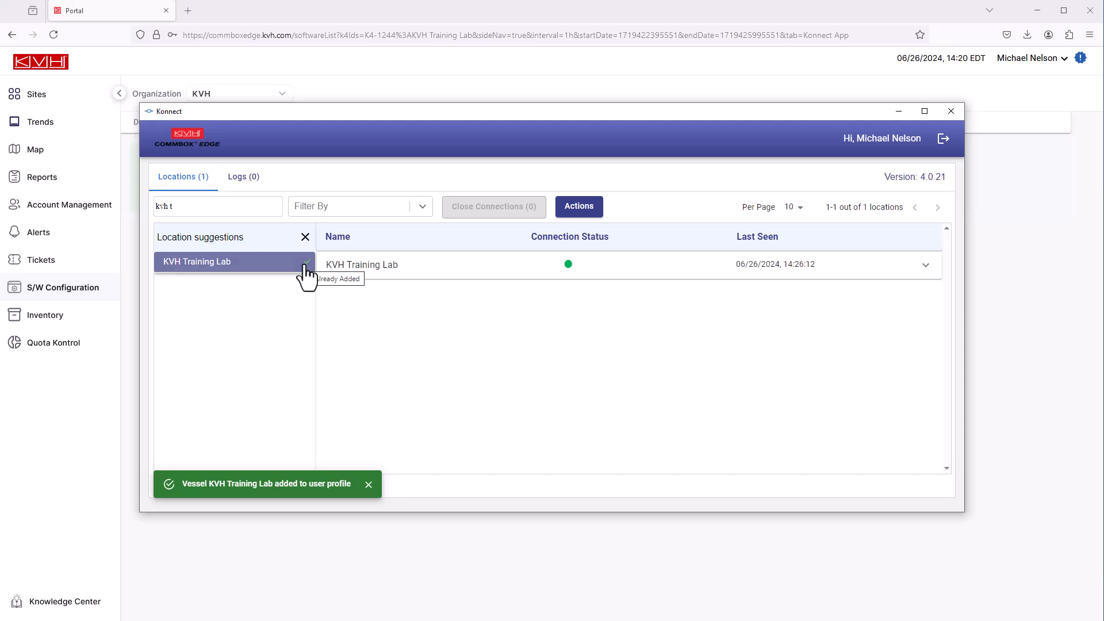
left_click(926, 266)
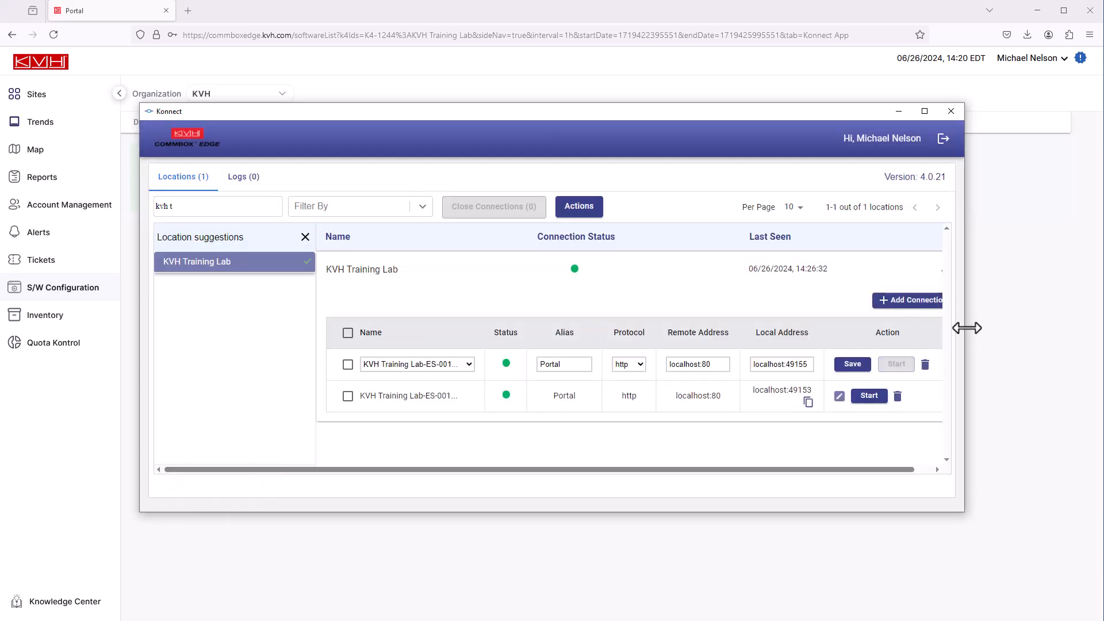
Save the new connection as Remote Desktop, rdp, 192.168.5.52:3389 on local port 49155
left_click_drag(967, 328, 1009, 328)
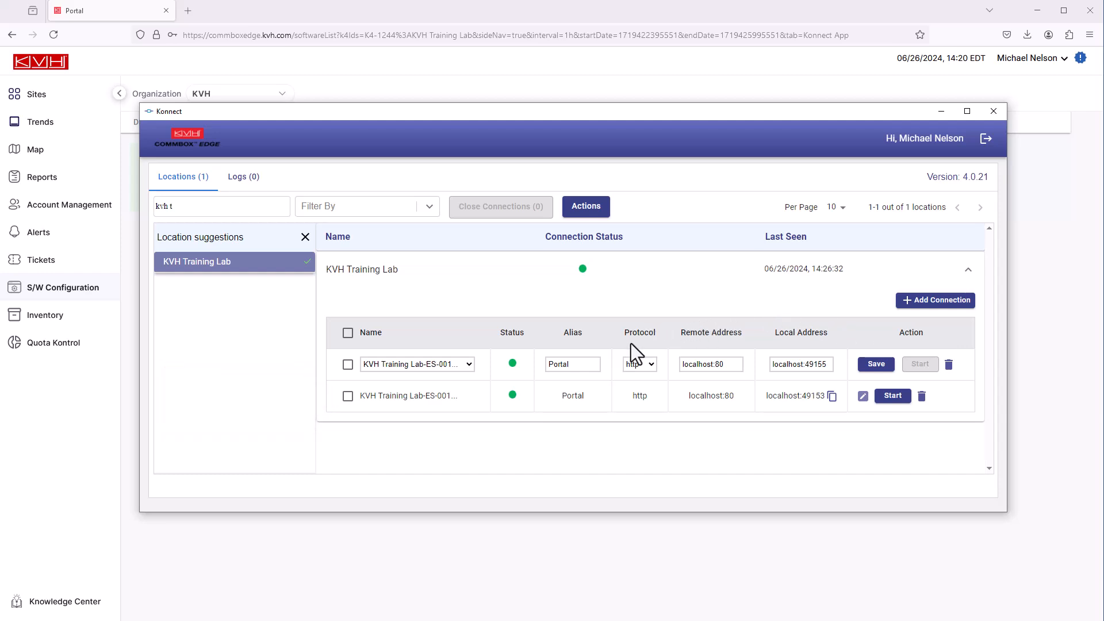
left_click(555, 364)
double_click(555, 364)
type("EngPC")
left_click(651, 367)
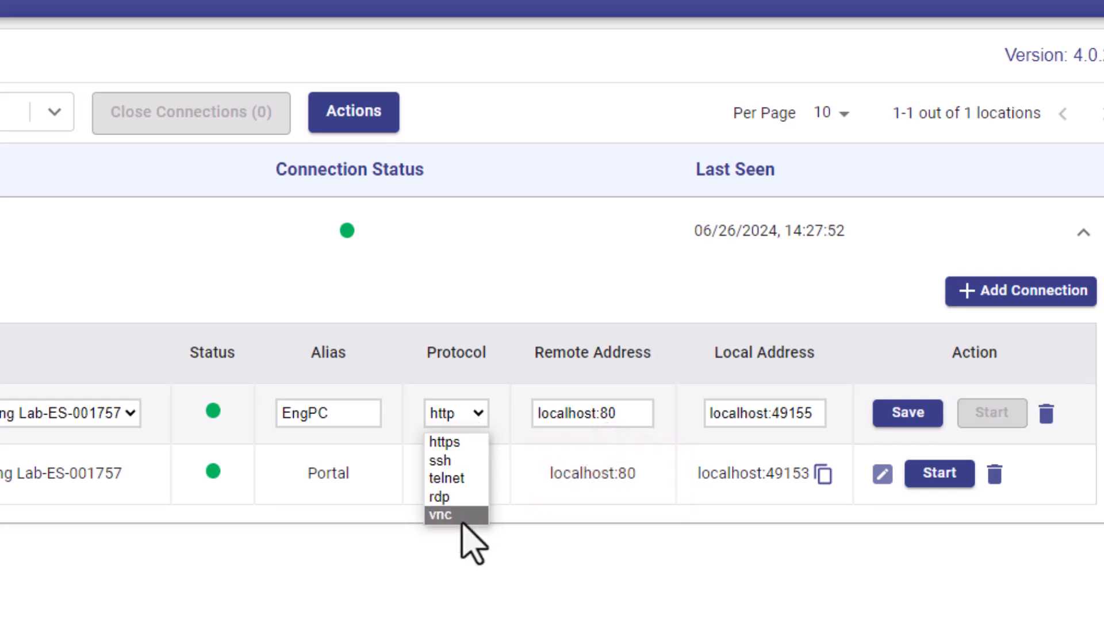
left_click(457, 499)
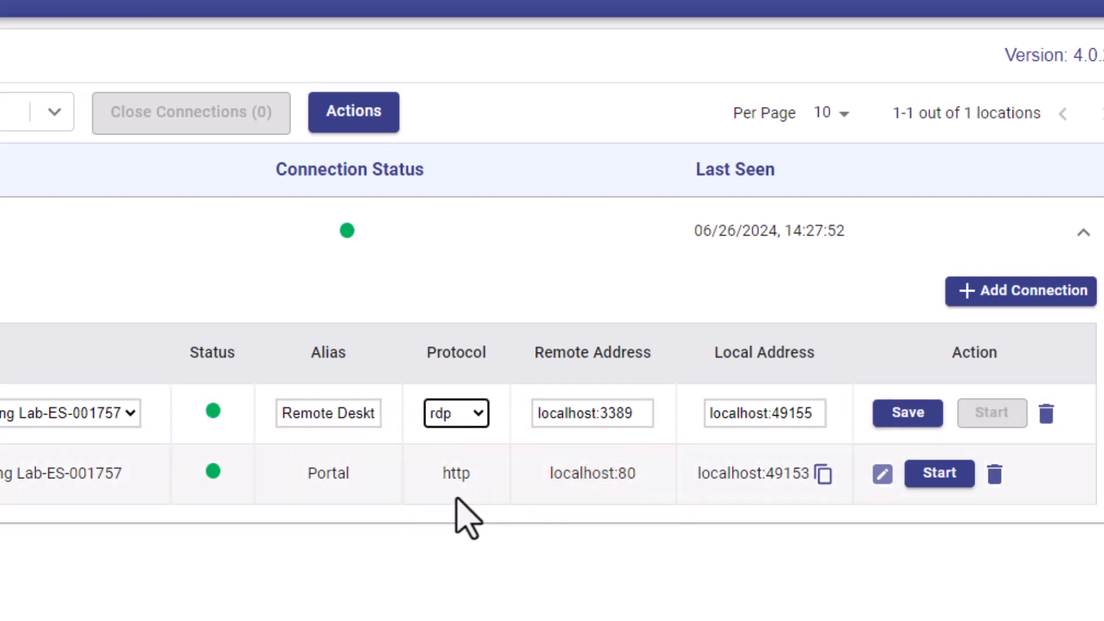
left_click_drag(597, 414, 521, 353)
type("192.168.5")
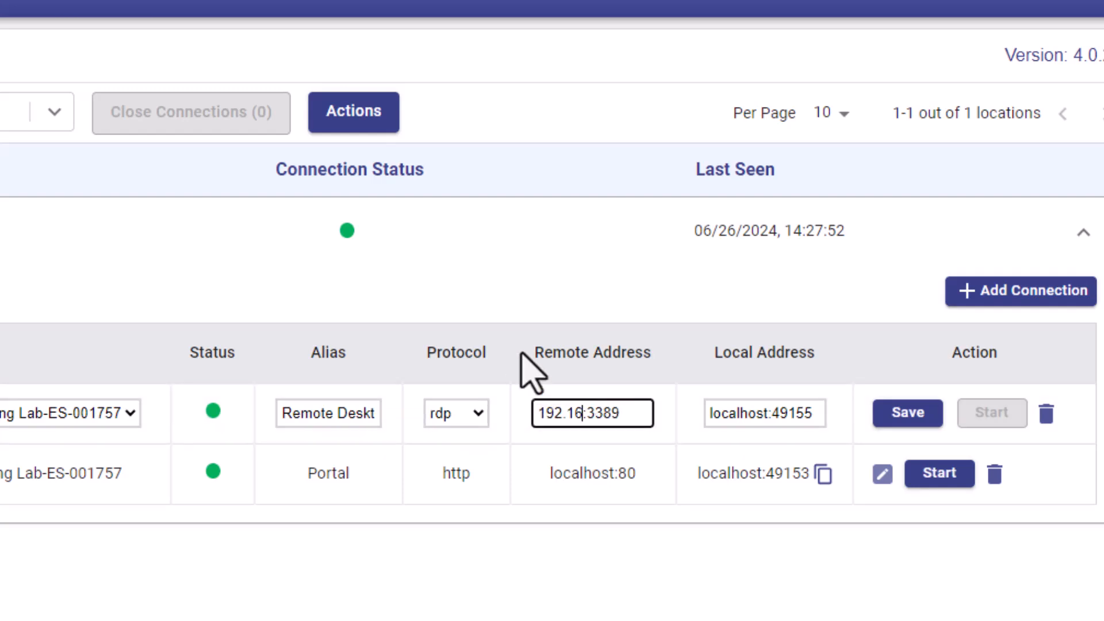
type(".52")
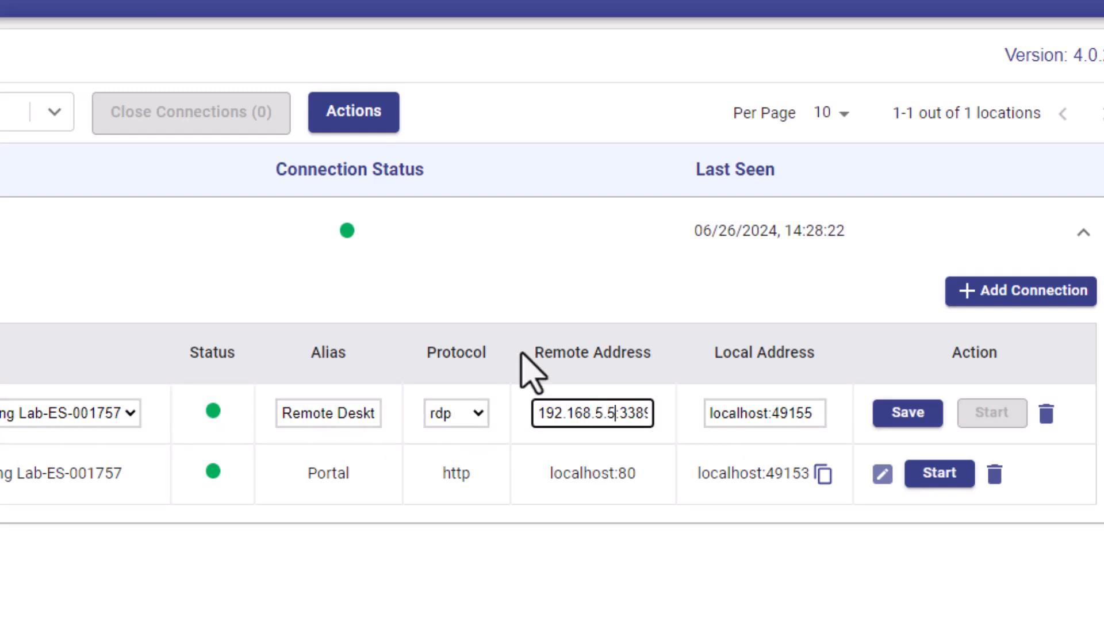
key("Right")
key("Right")
key("Right")
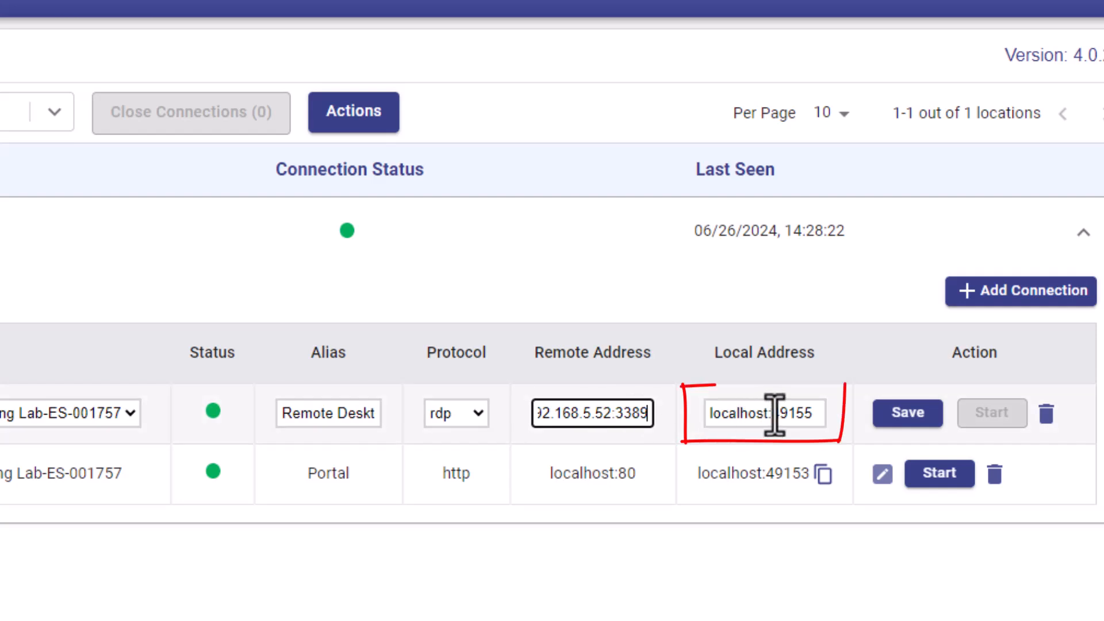
left_click(805, 415)
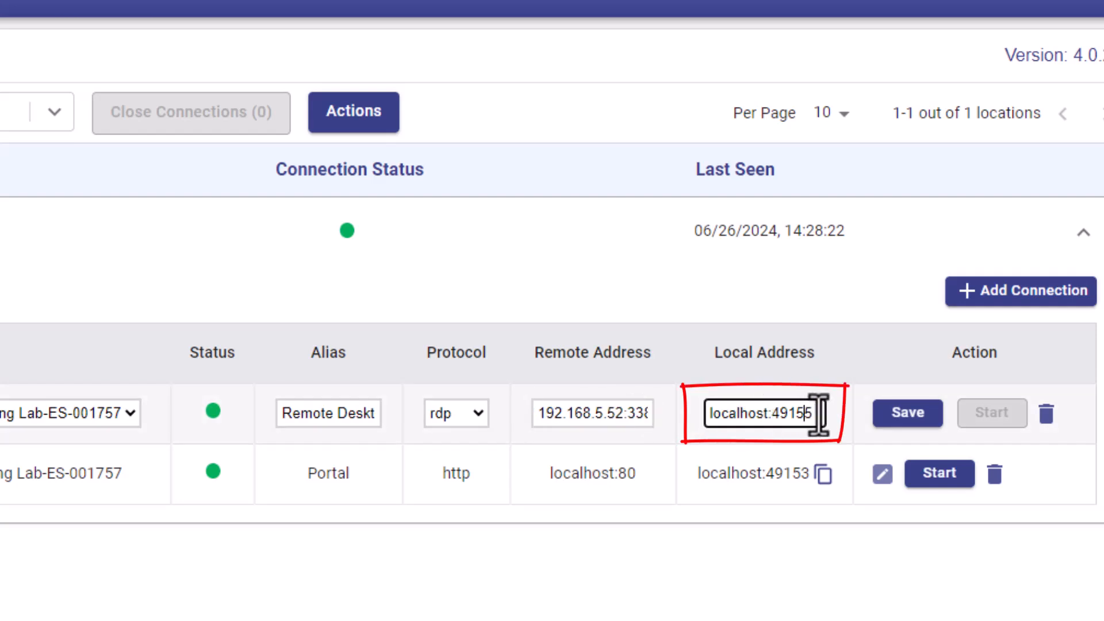
left_click(910, 417)
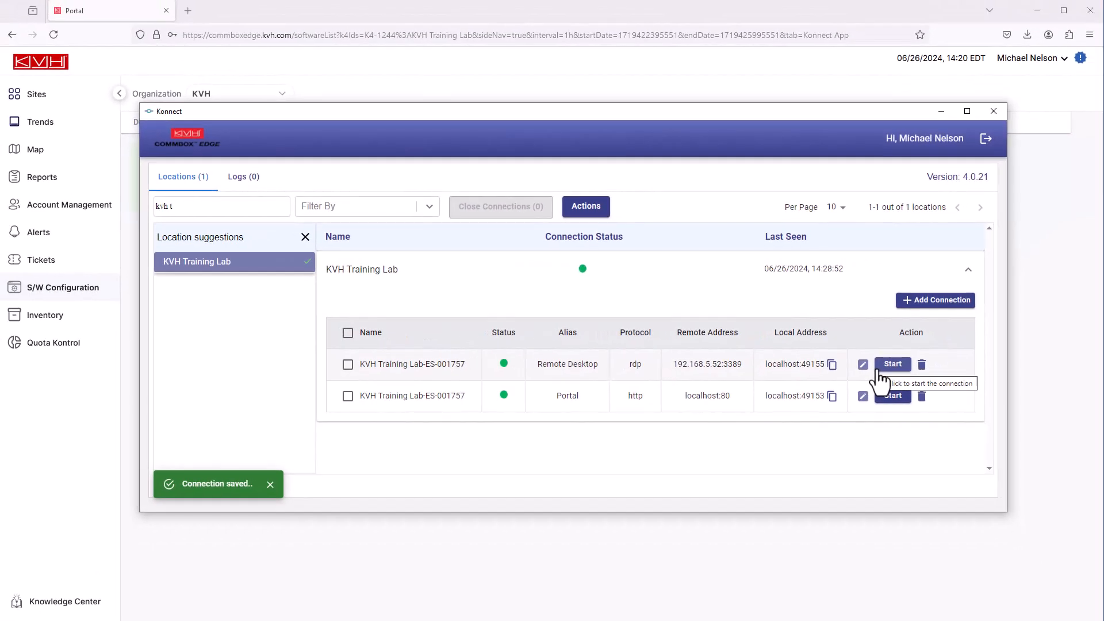
Start and open the Remote Desktop session on localhost:49155, then close all open connections
left_click(891, 366)
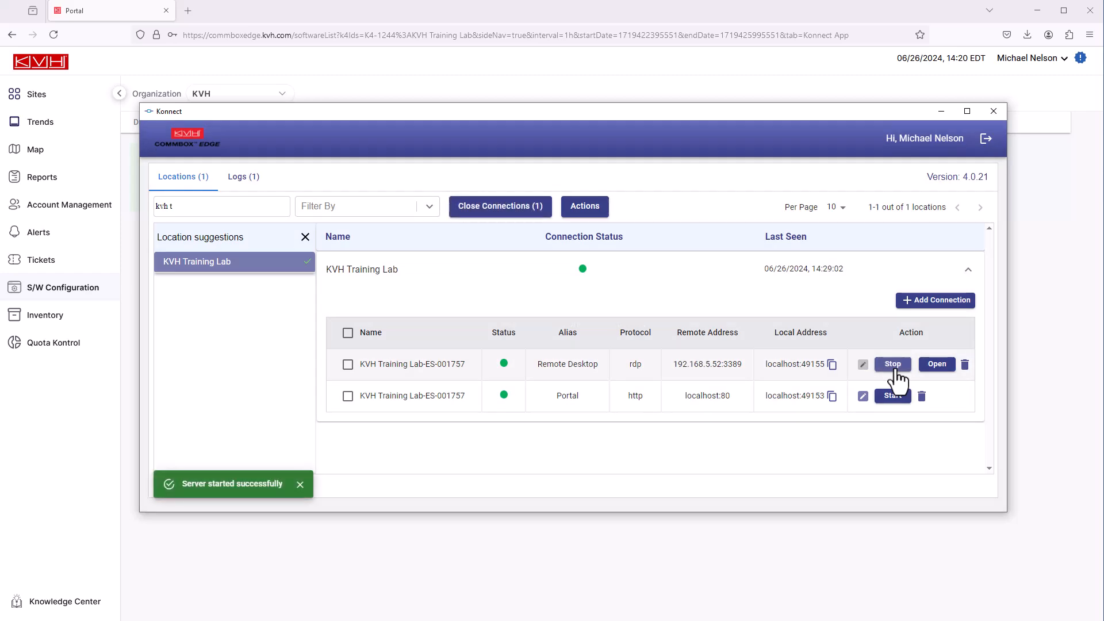
left_click(948, 372)
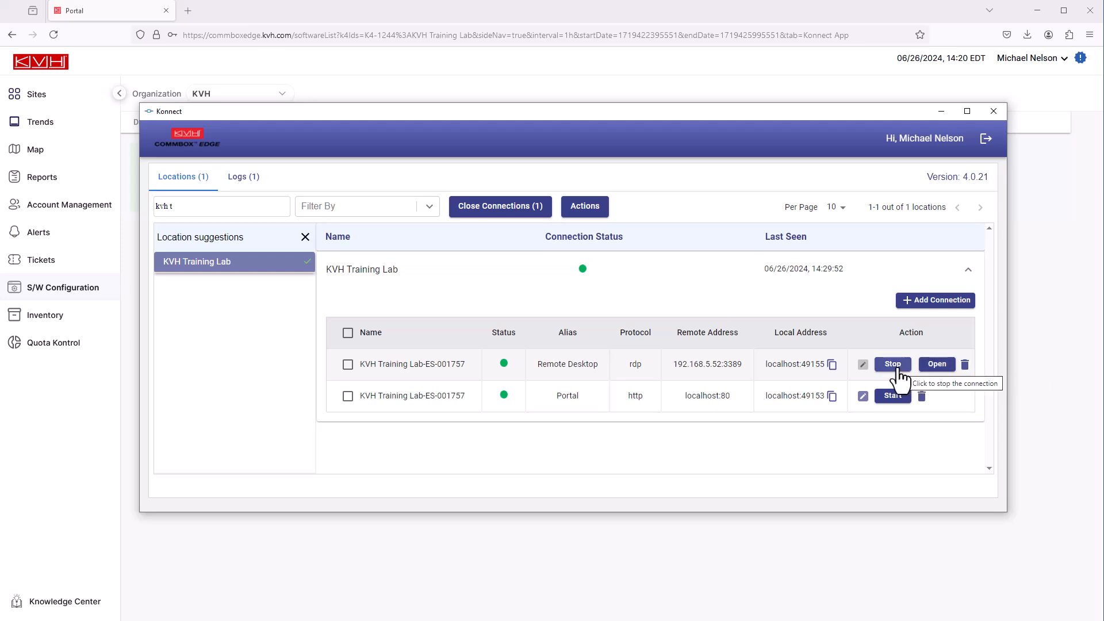
left_click(521, 211)
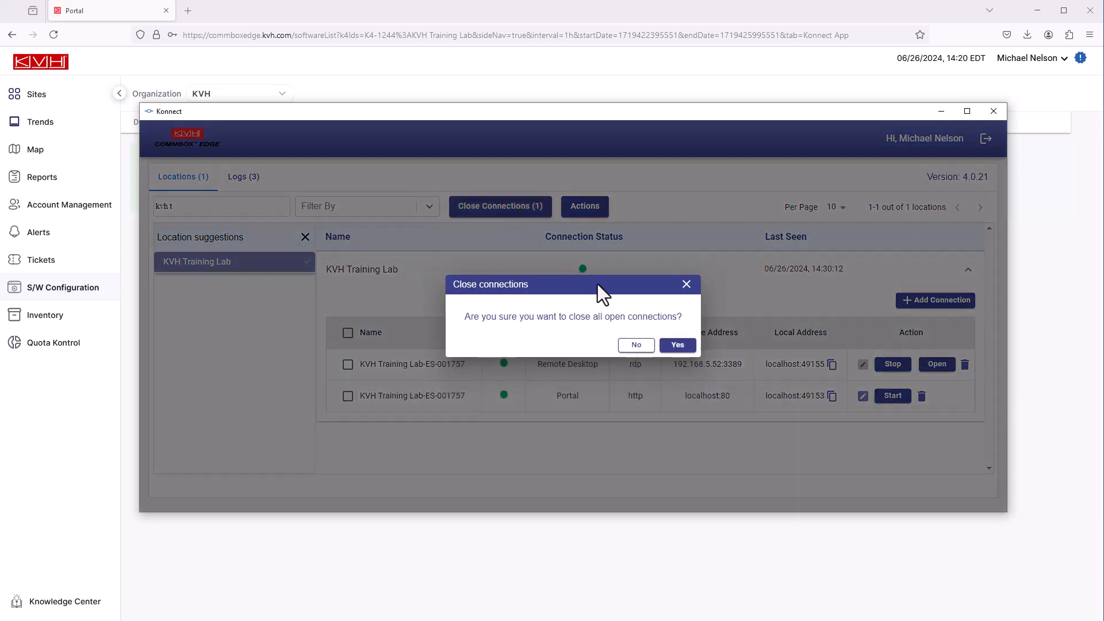
left_click(676, 346)
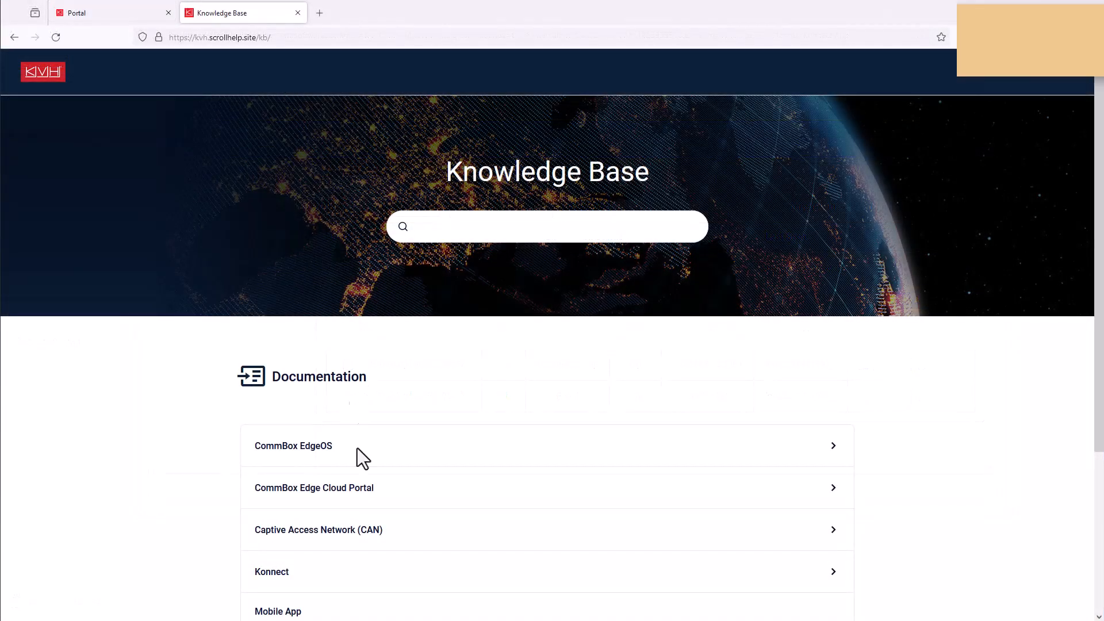
Show the Knowledge Base's CommBox EdgeOS Configuration Wizard article
left_click(358, 448)
scroll(426, 474, "down", 4)
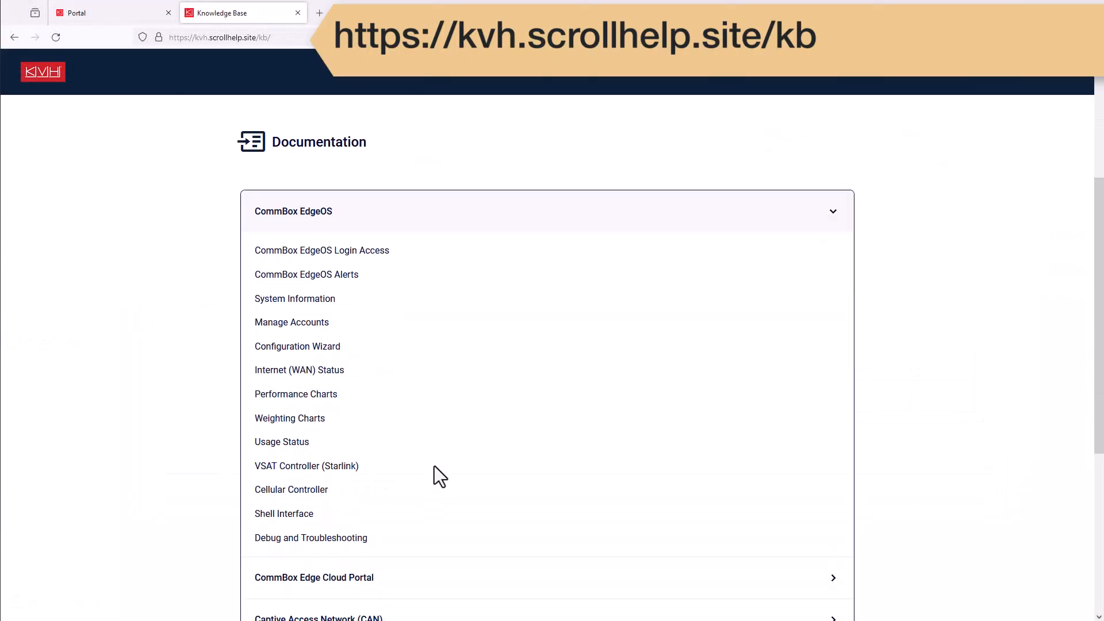
left_click(338, 352)
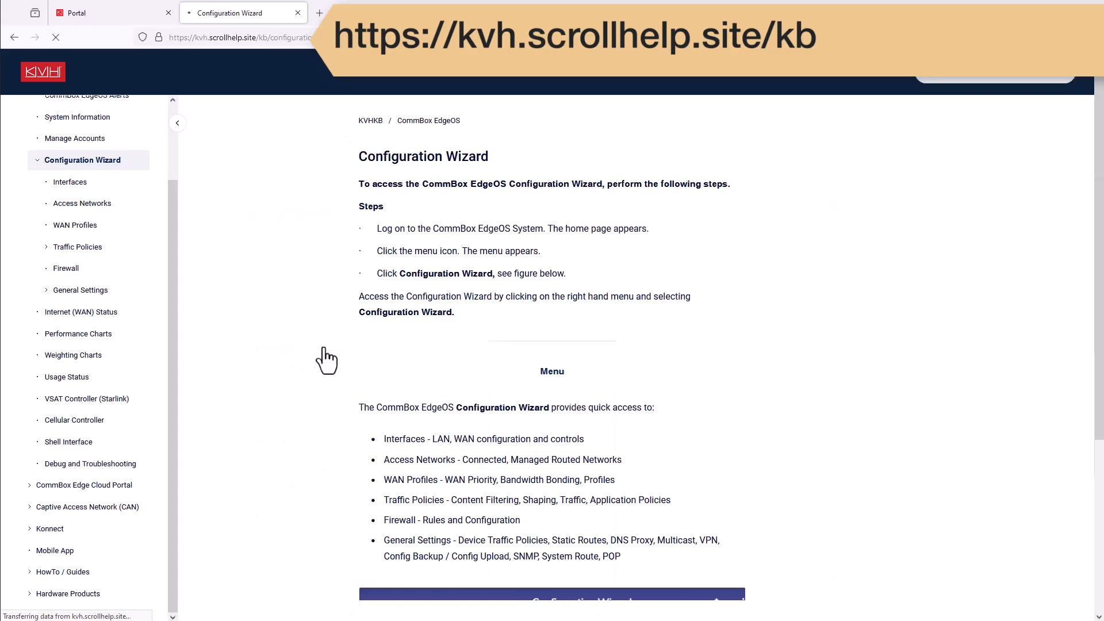